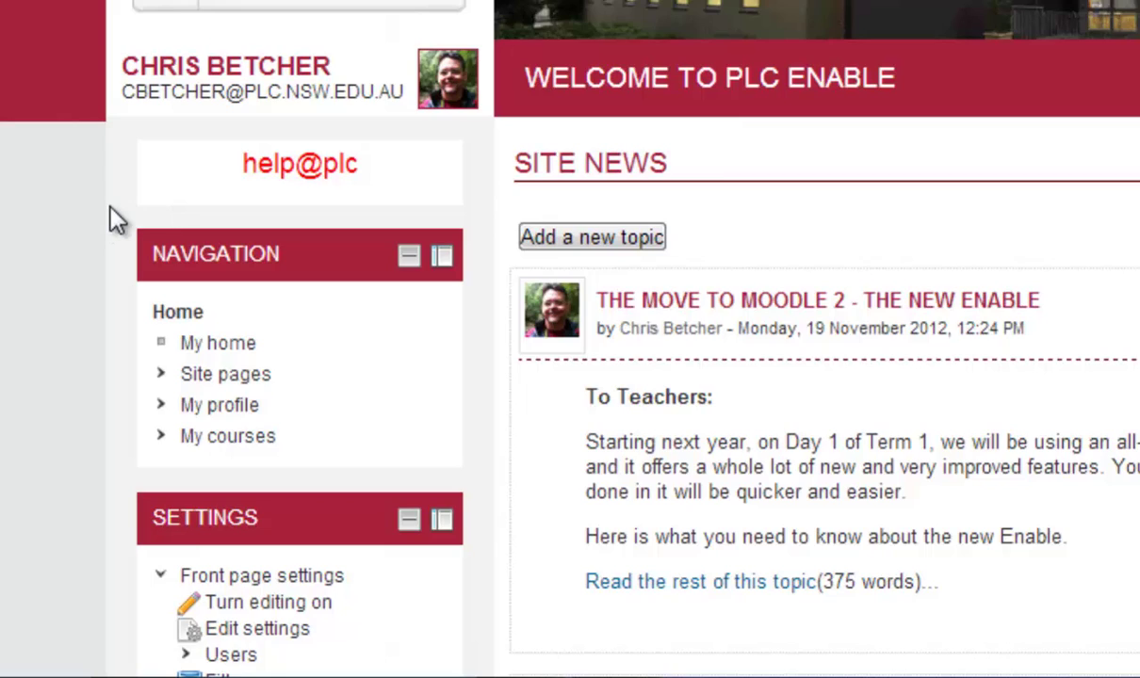
Dock the Navigation block as a left-edge tab and preview its flyout
scroll(109, 209, down, 5)
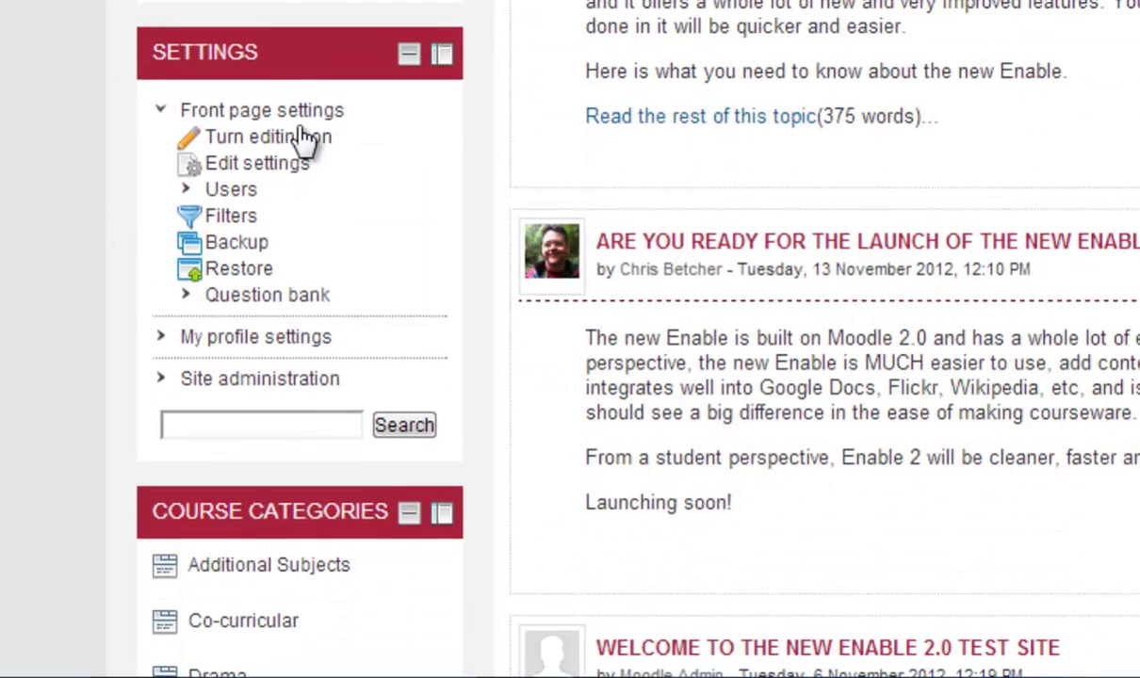
scroll(458, 413, down, 3)
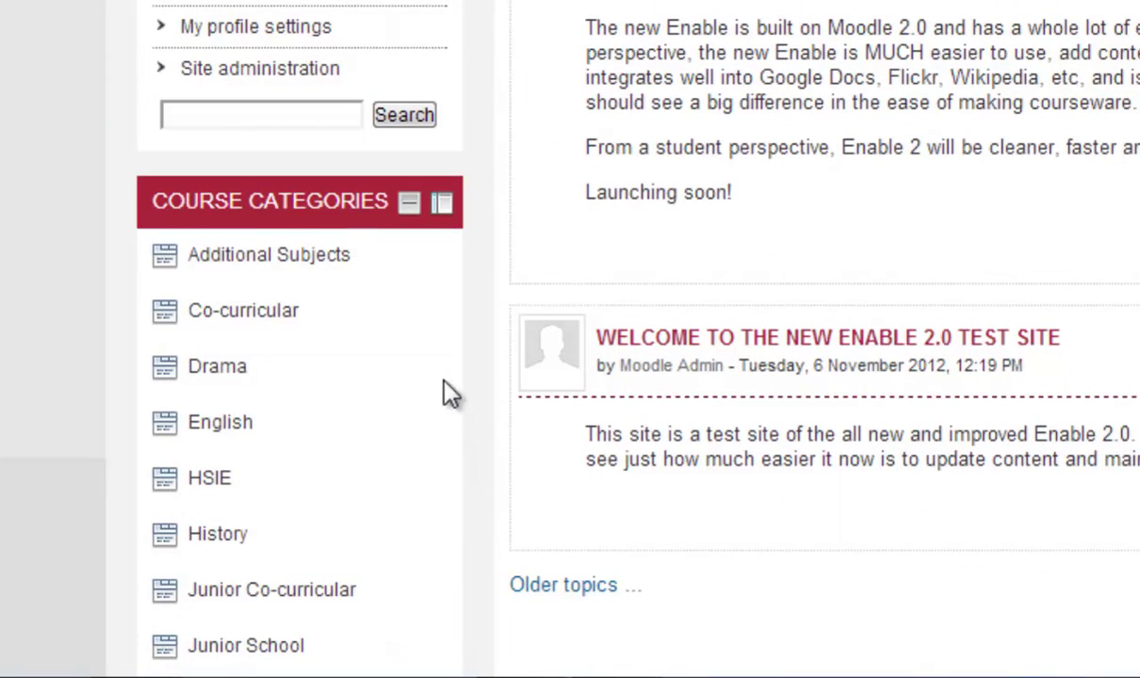
scroll(469, 323, up, 6)
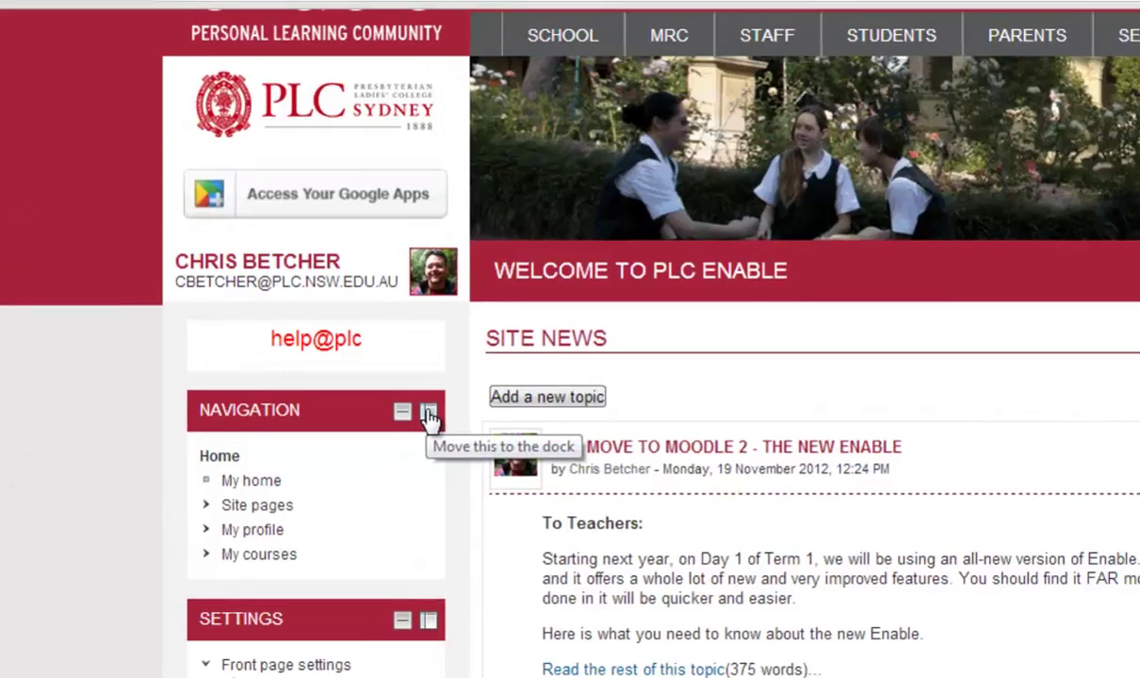
click(391, 378)
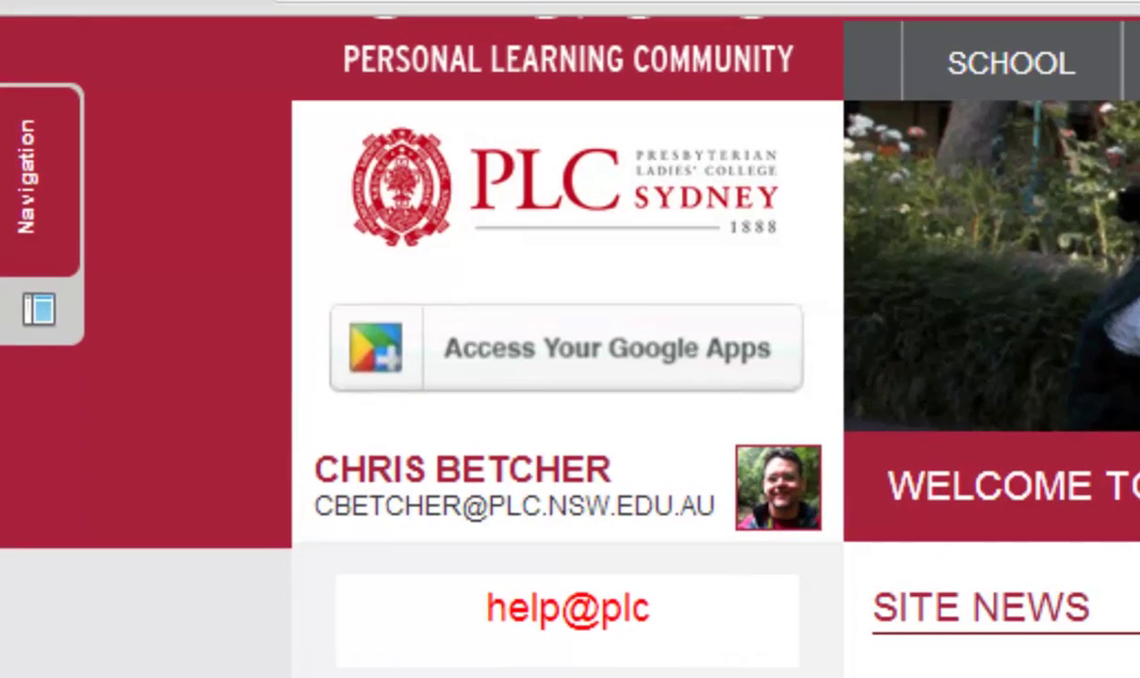
mouse_move(54, 147)
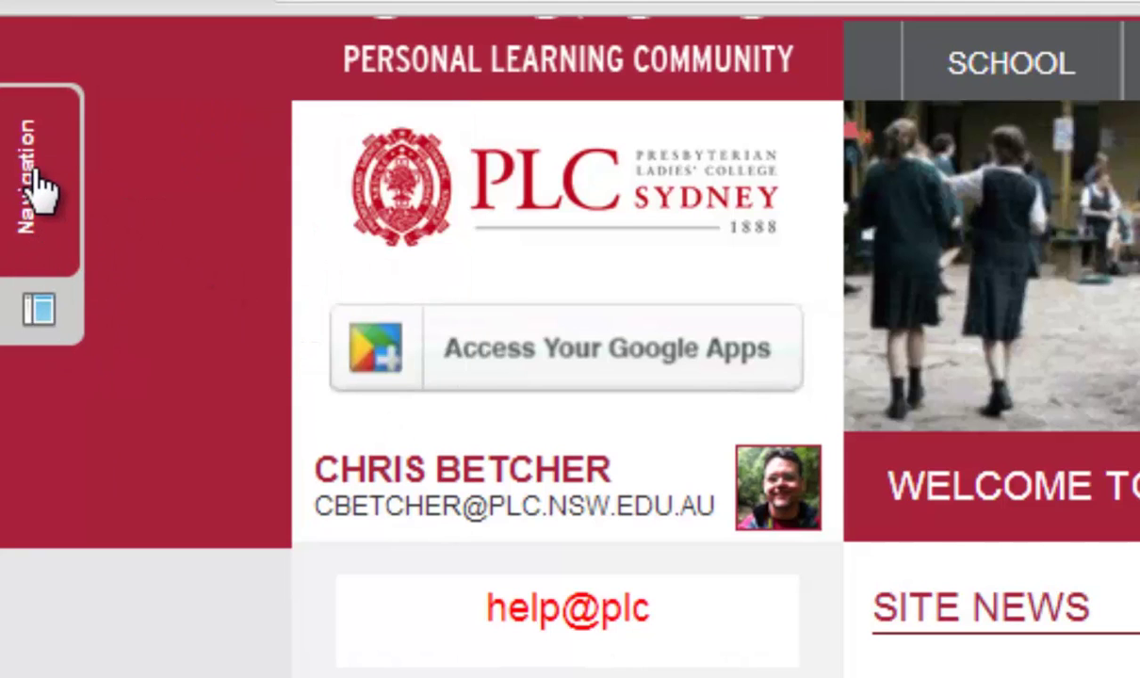
mouse_move(41, 199)
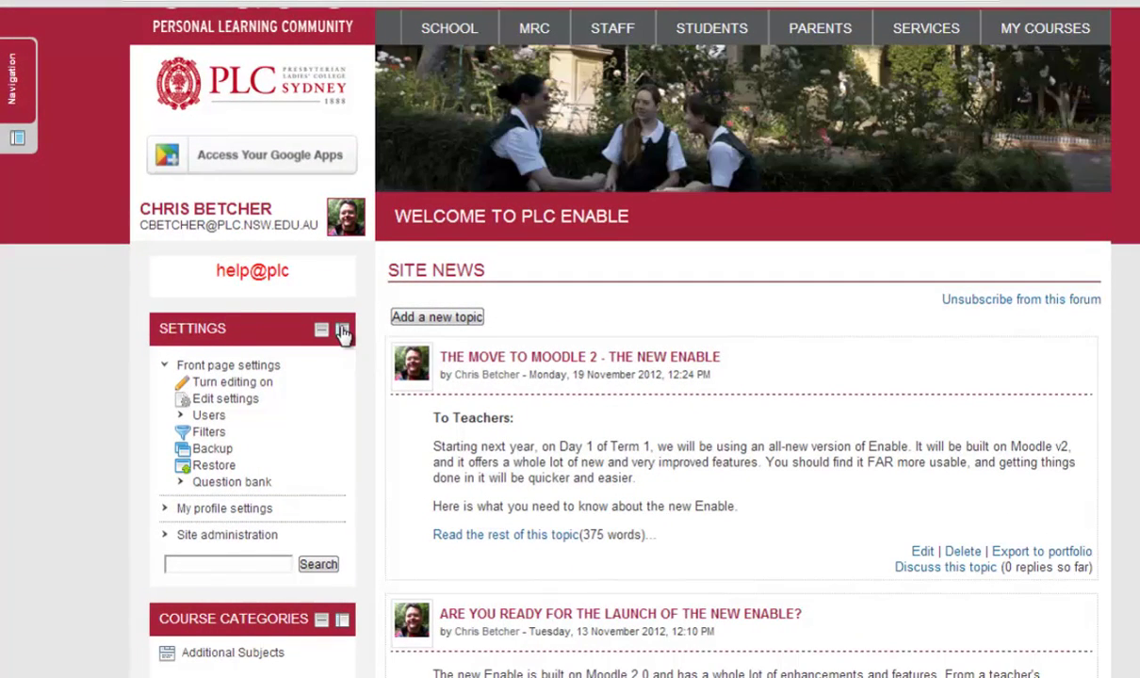
Dock the Settings and Course categories blocks and preview each dock tab's flyout
click(342, 330)
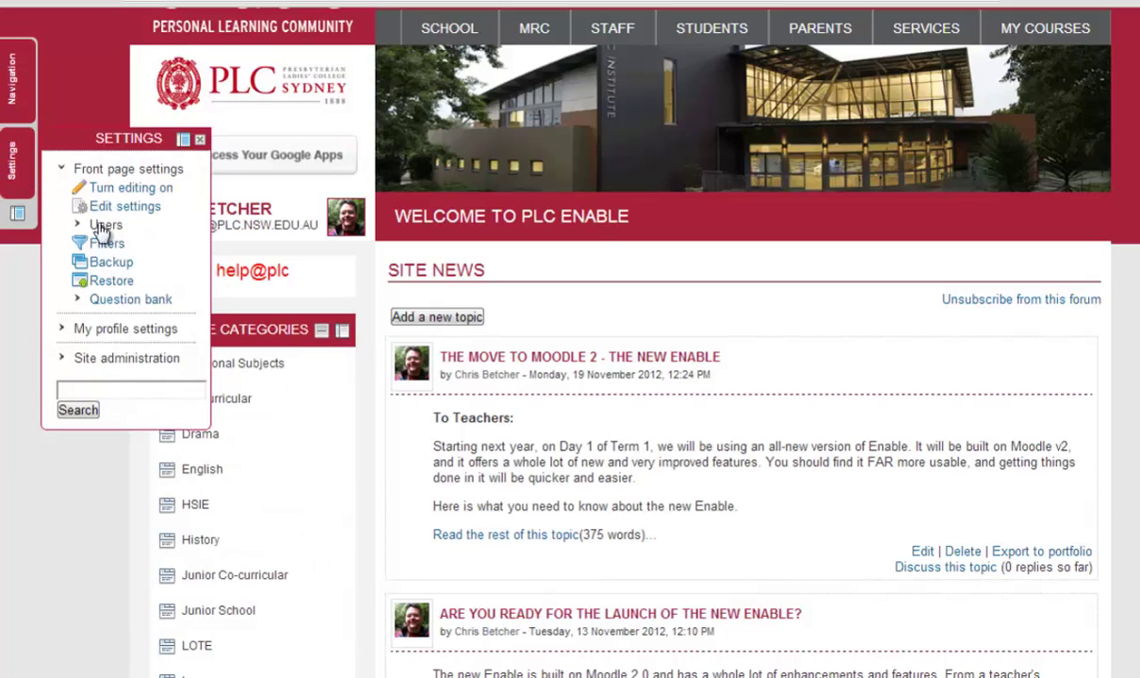
click(342, 330)
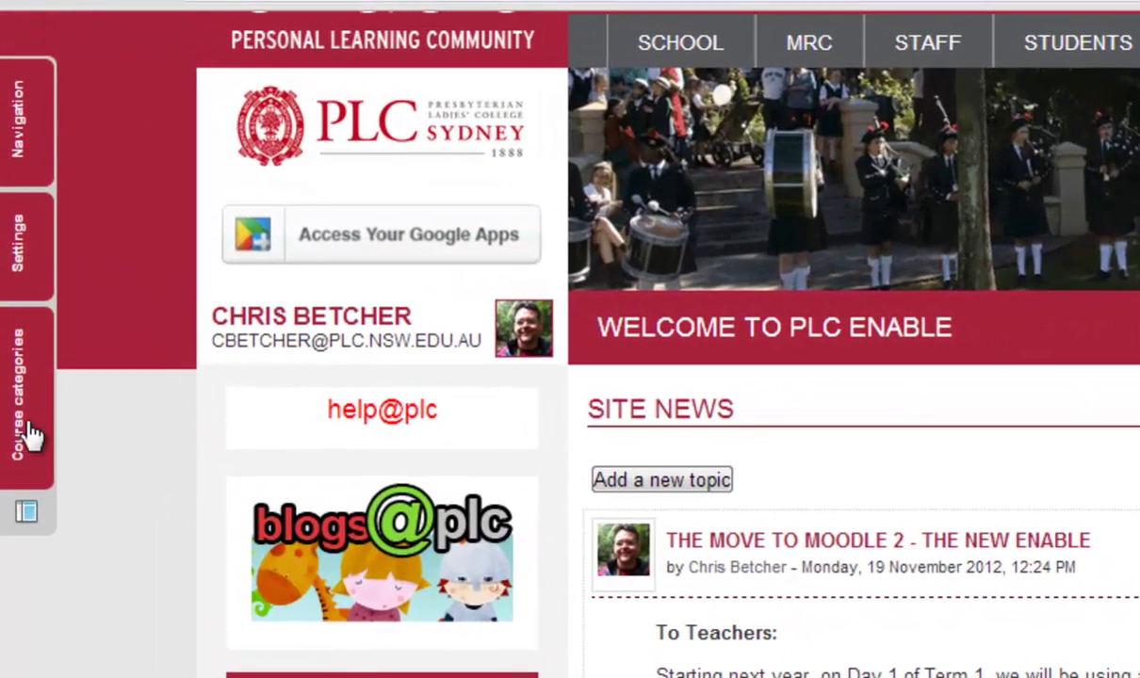
mouse_move(21, 252)
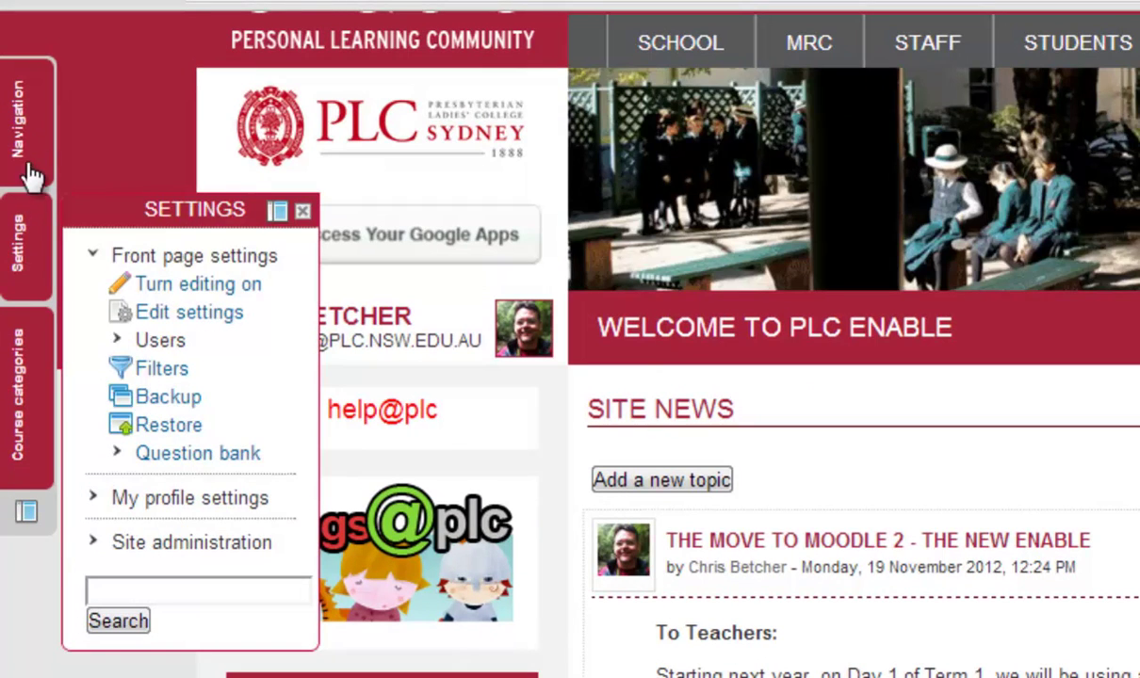
mouse_move(26, 388)
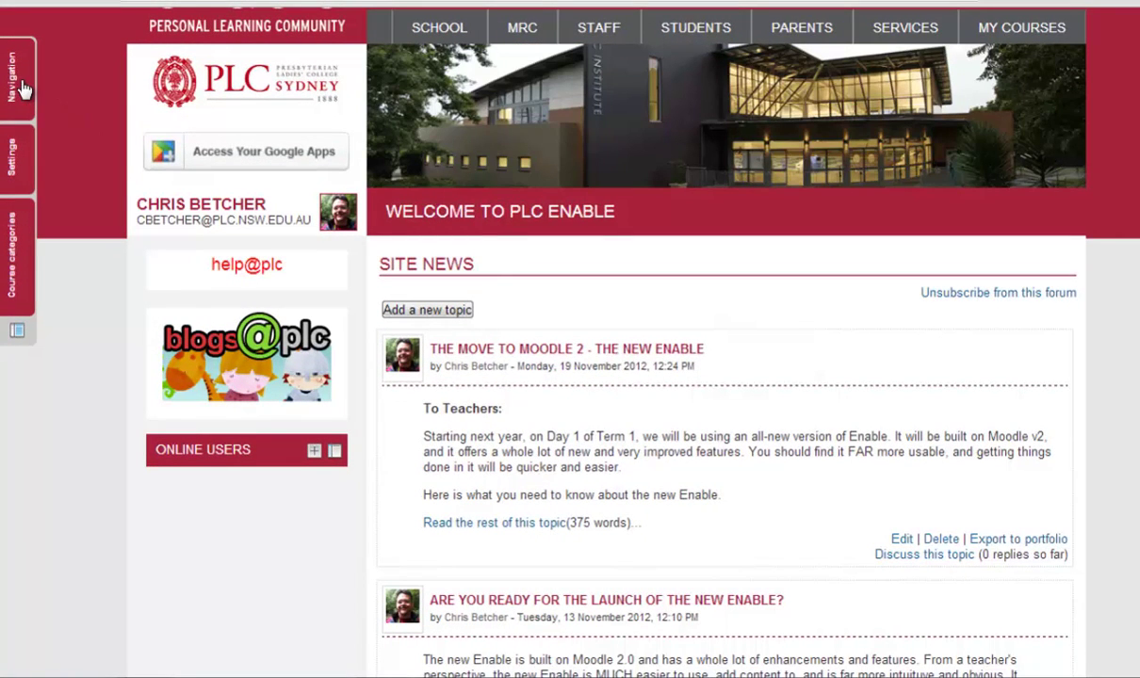
mouse_move(17, 83)
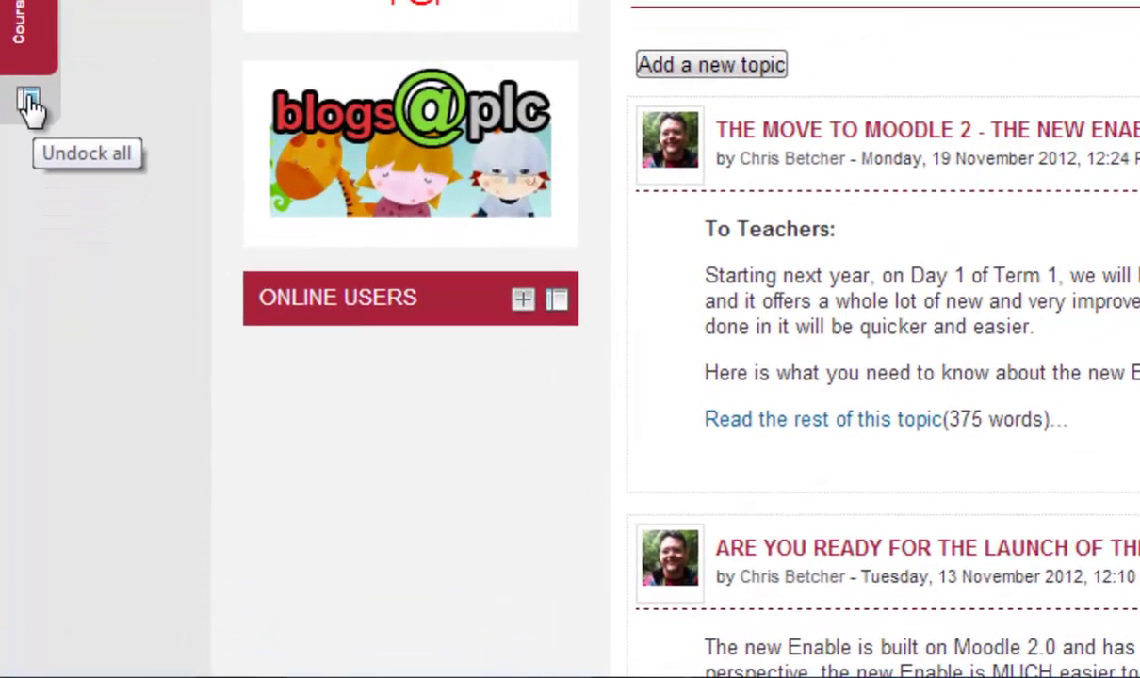
Undock all blocks, then dock and undock Navigation again so it returns above Settings
click(28, 106)
scroll(400, 211, down, 3)
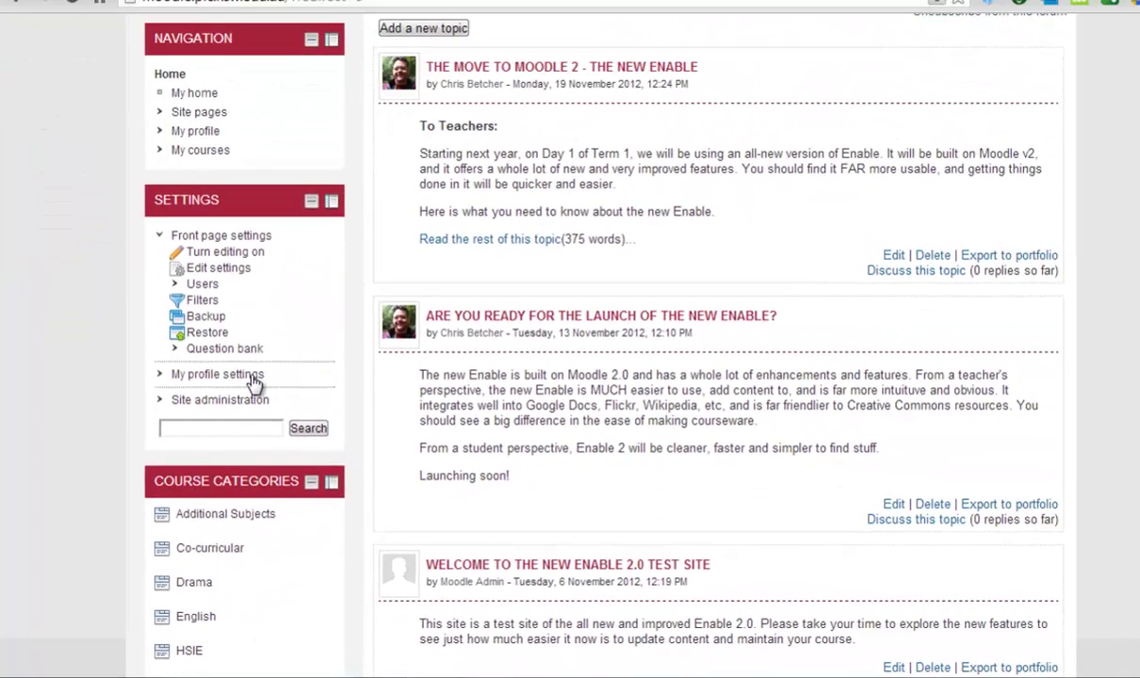
scroll(318, 307, up, 3)
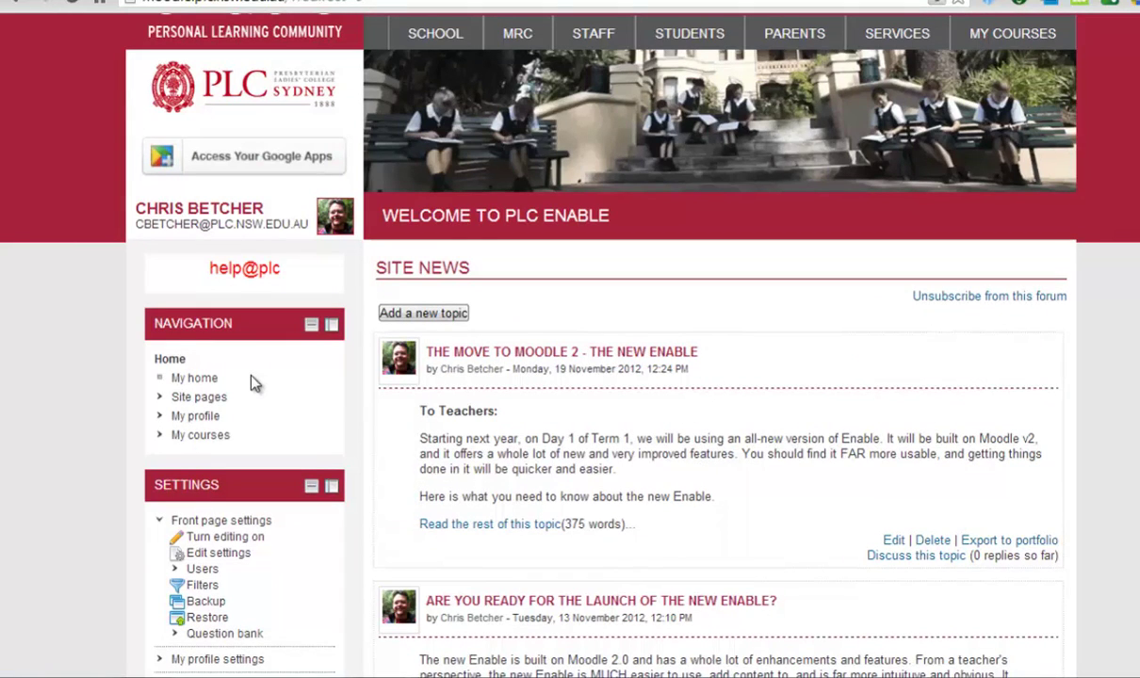
click(332, 326)
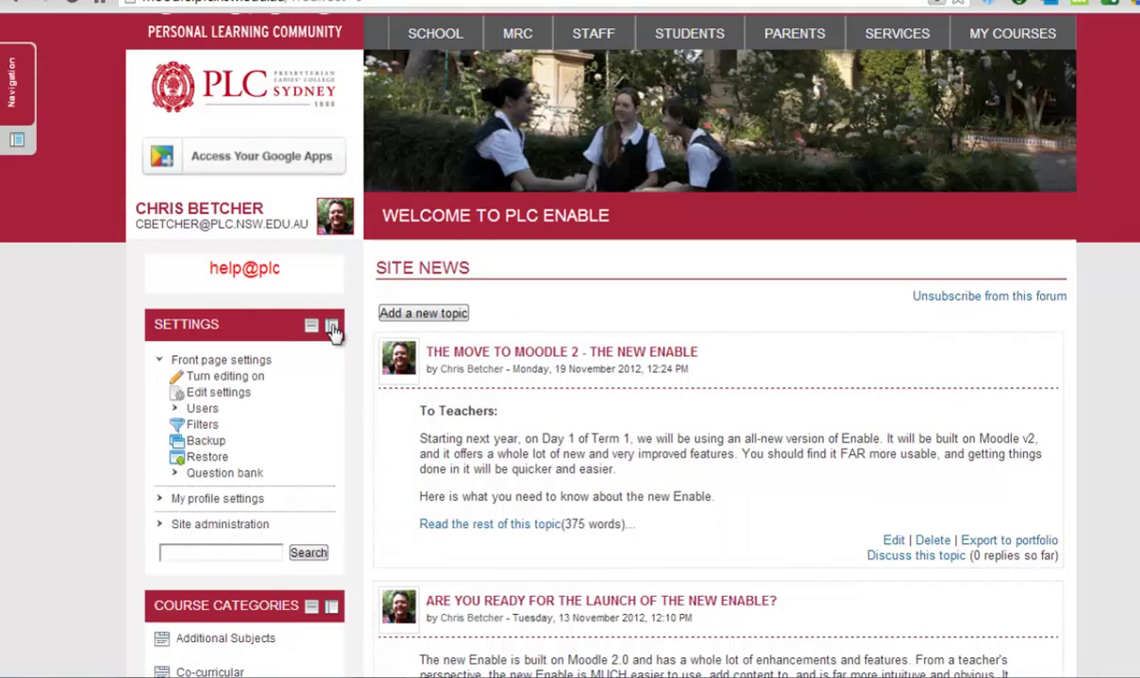
click(17, 139)
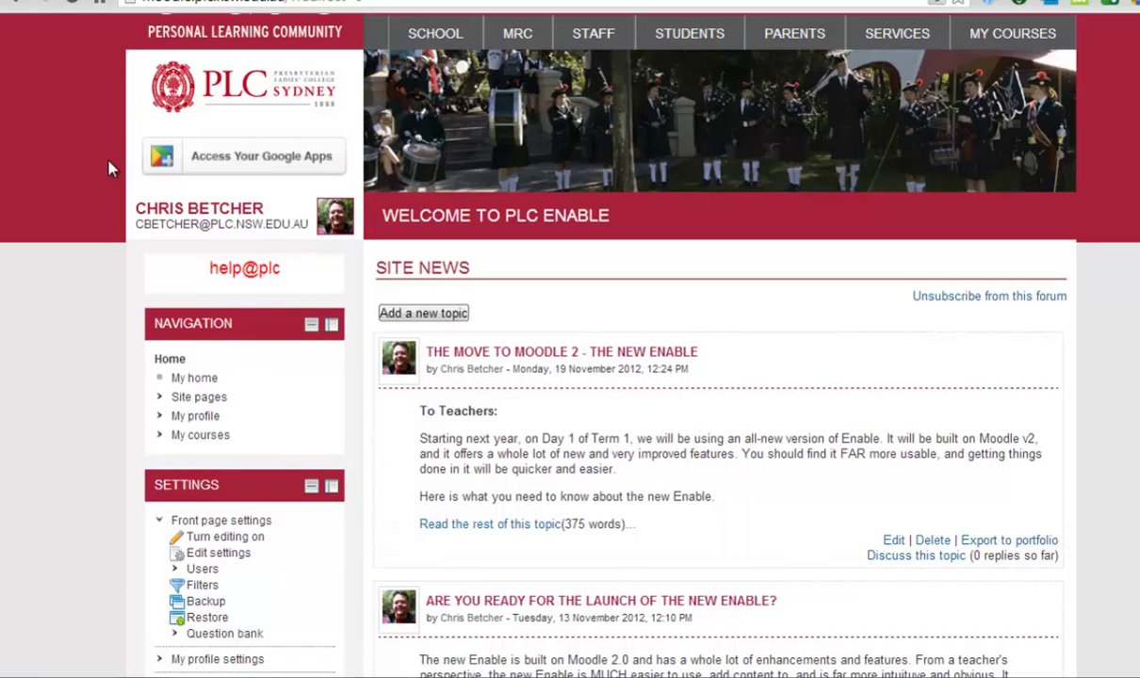
Expand My courses in the Navigation block and open Year 9 Commerce (09COM)
scroll(240, 231, down, 2)
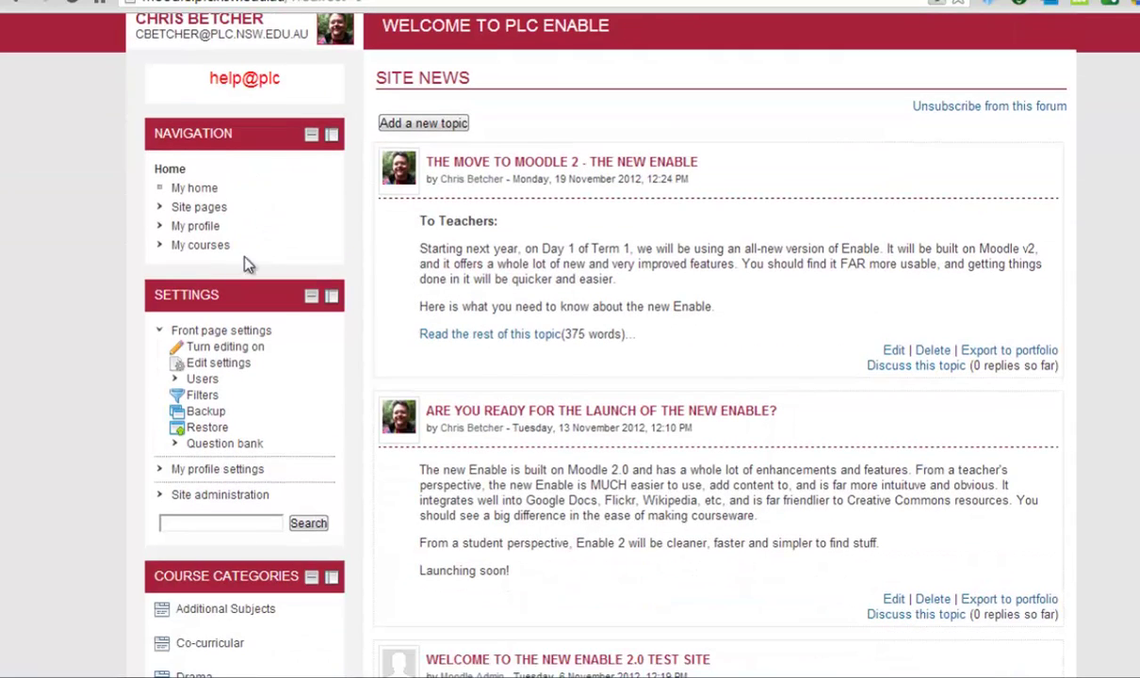
click(194, 247)
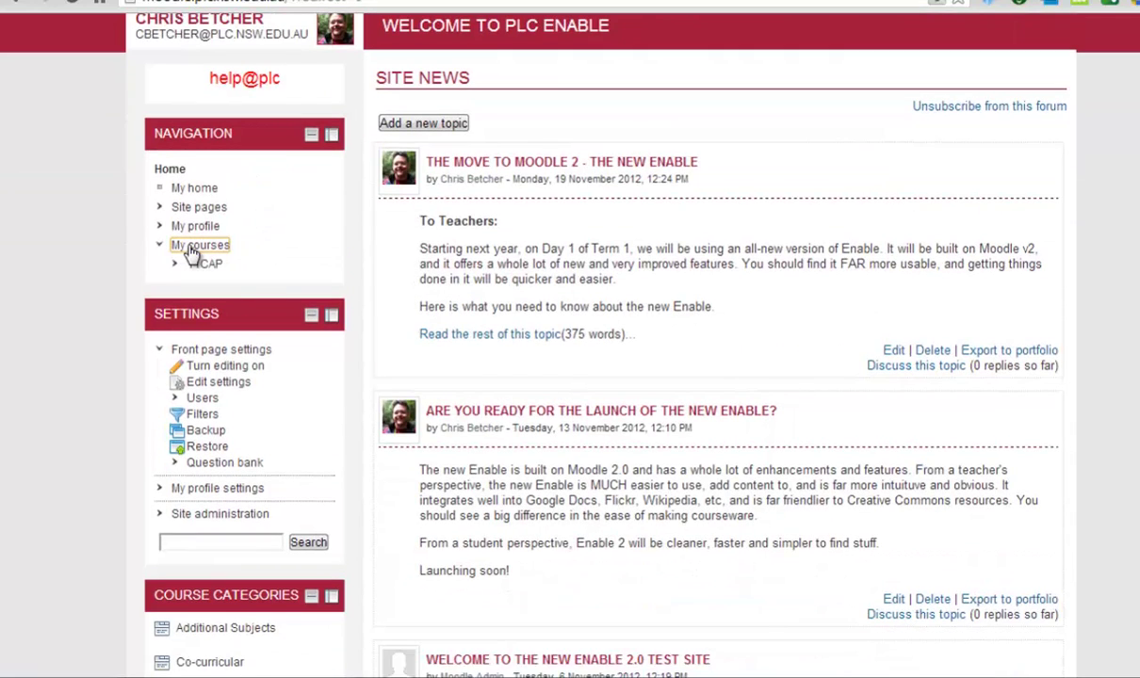
scroll(194, 253, down, 4)
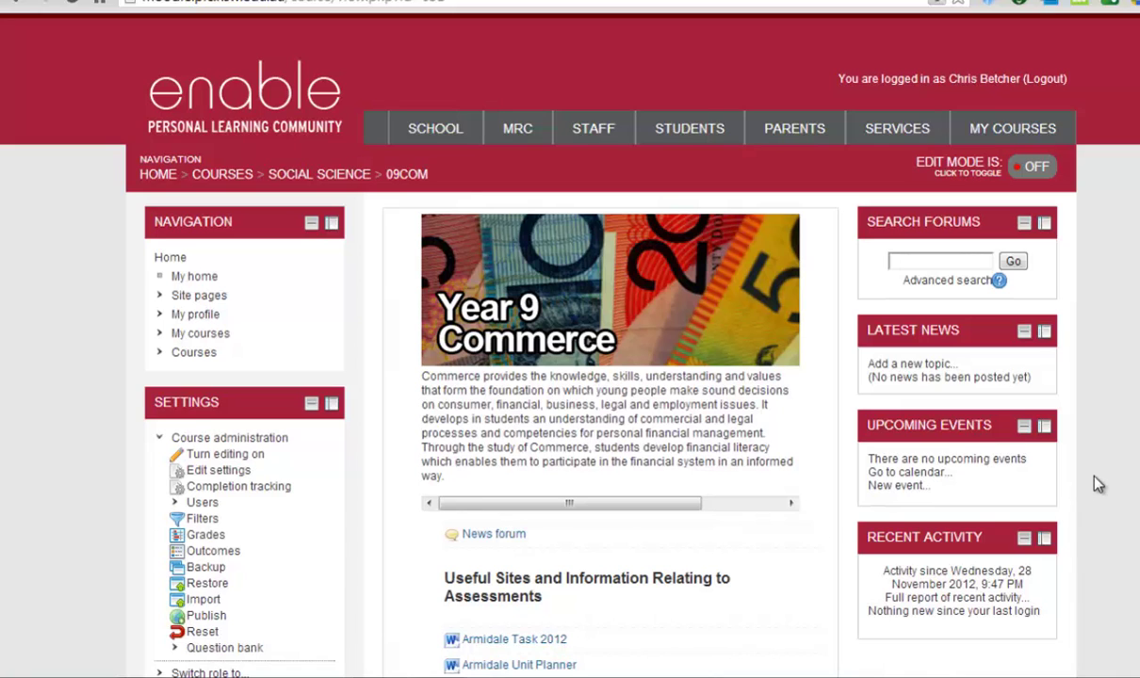
scroll(1098, 484, down, 4)
scroll(1102, 482, up, 1)
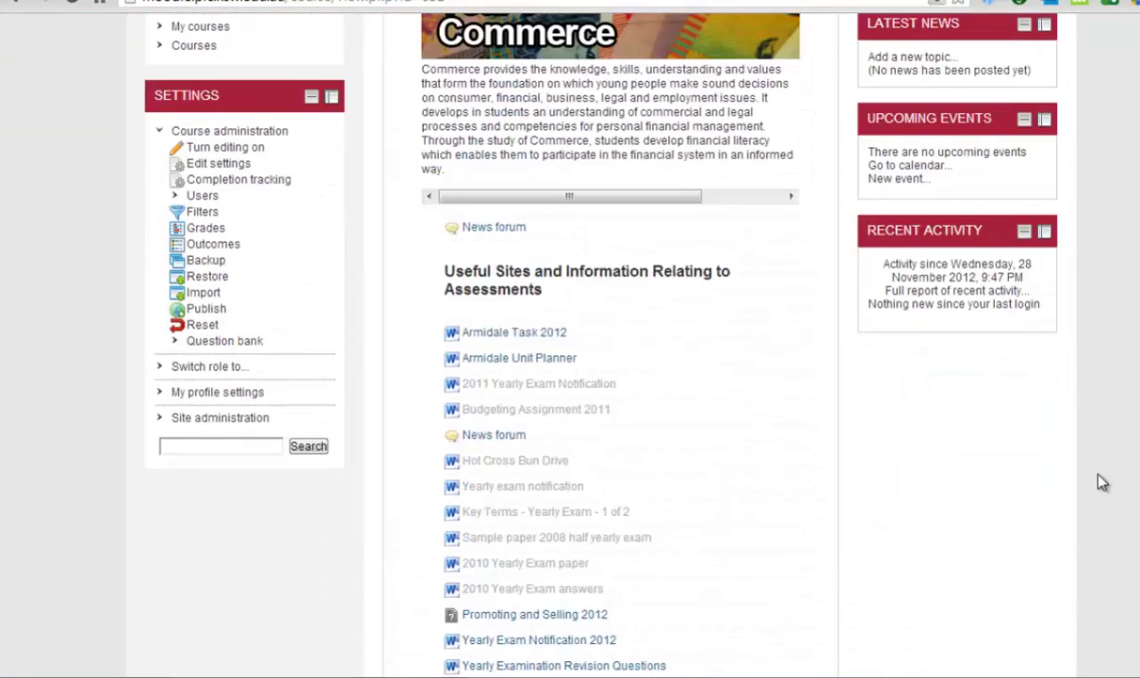
scroll(1103, 482, up, 3)
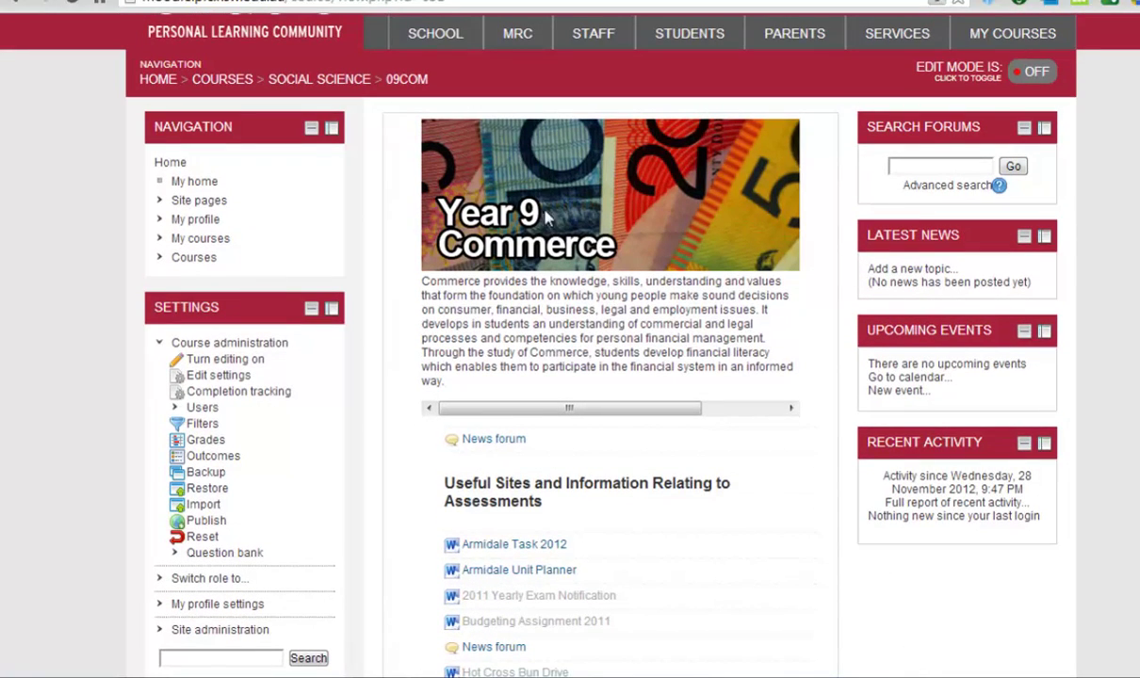
drag(649, 407, 557, 412)
Dock the Navigation and Settings blocks on the Year 9 Commerce course page
click(331, 129)
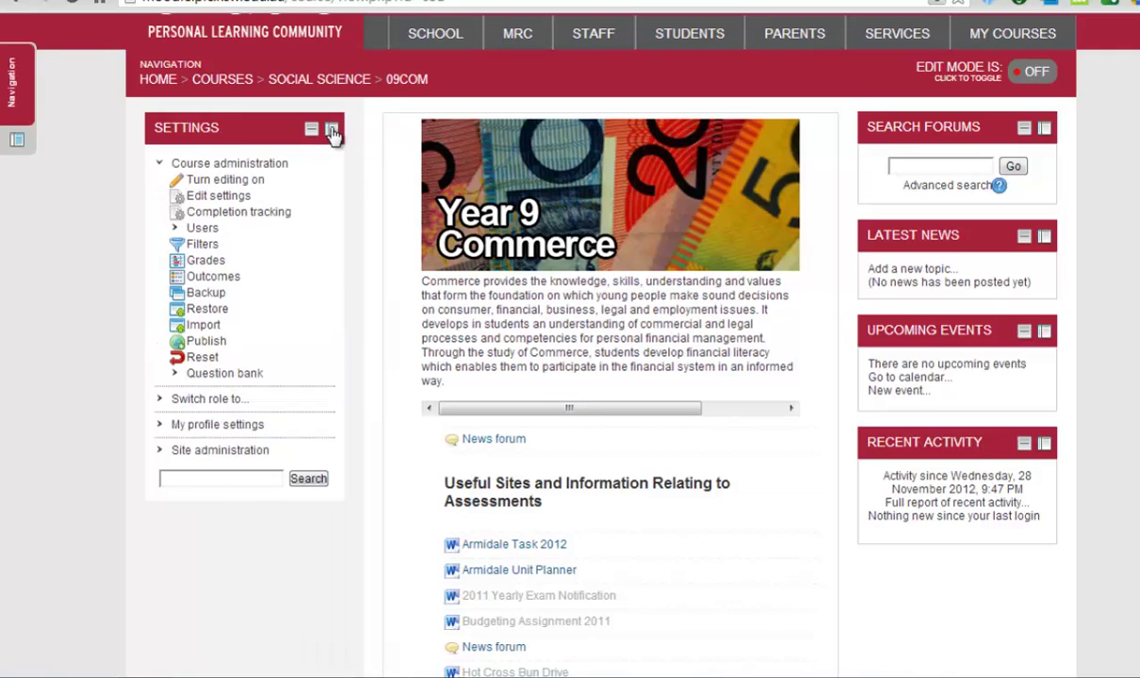
click(331, 129)
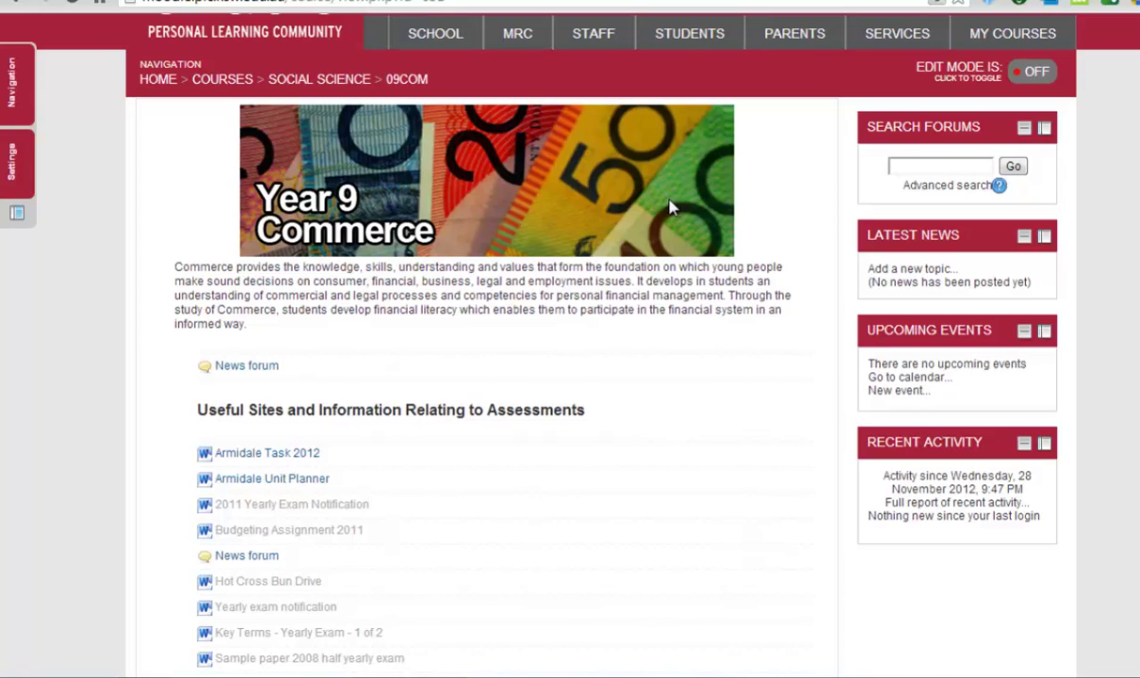
scroll(717, 200, down, 8)
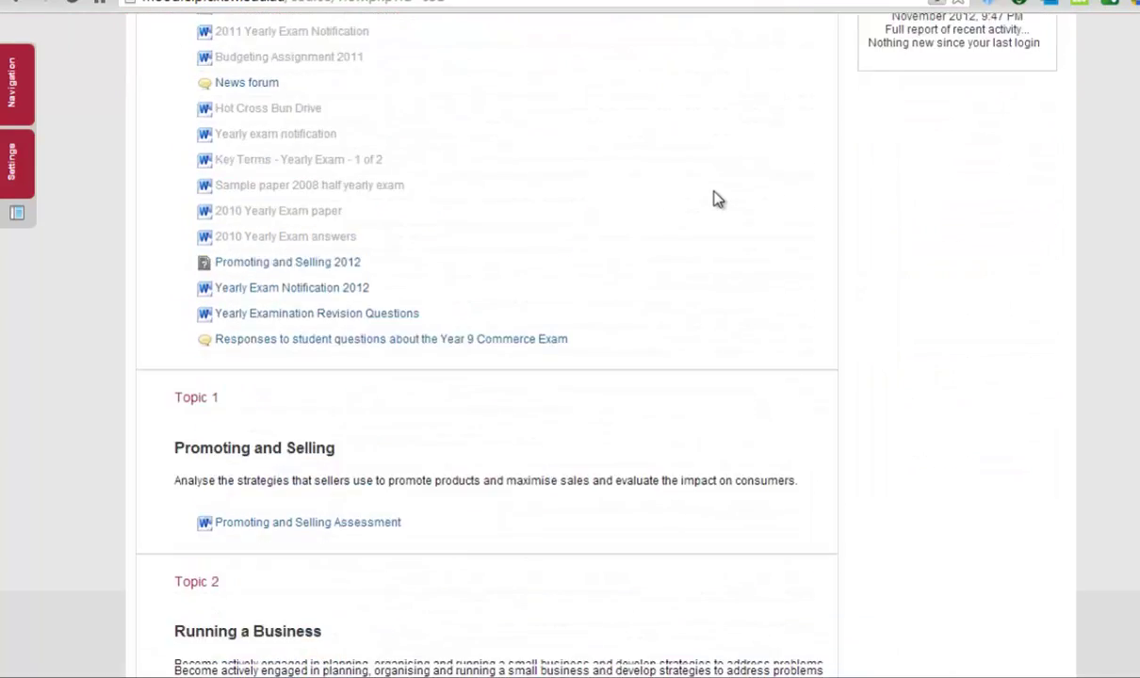
Preview the docked Navigation panel and check the widened course content
click(28, 98)
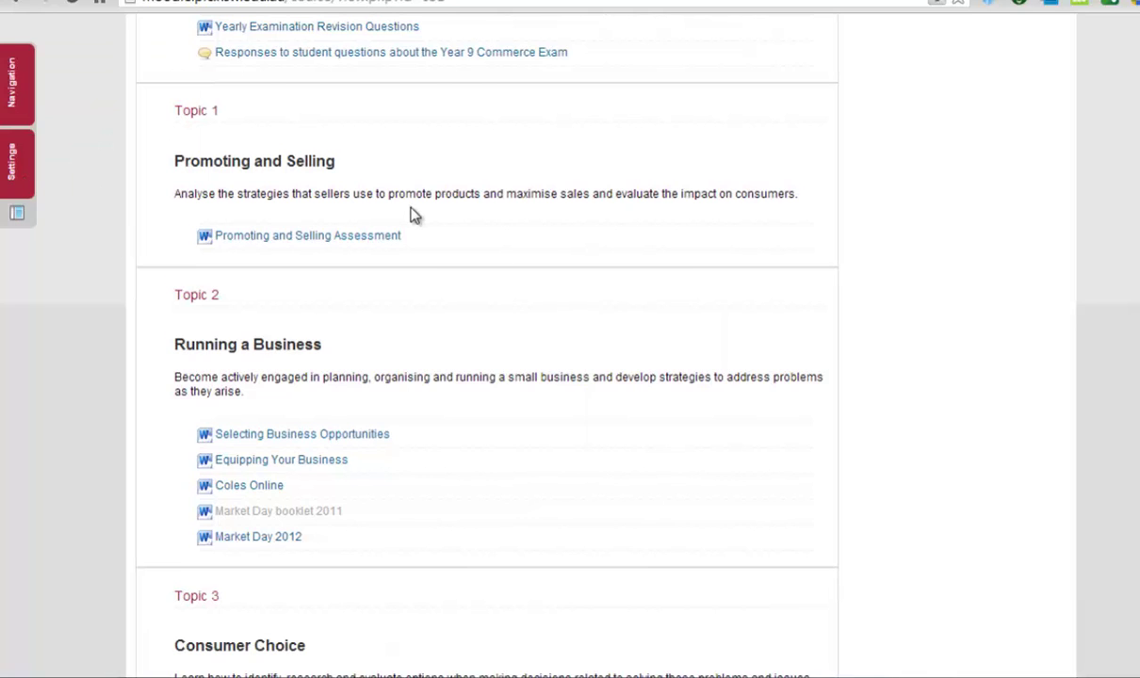
scroll(410, 215, down, 6)
scroll(409, 215, up, 14)
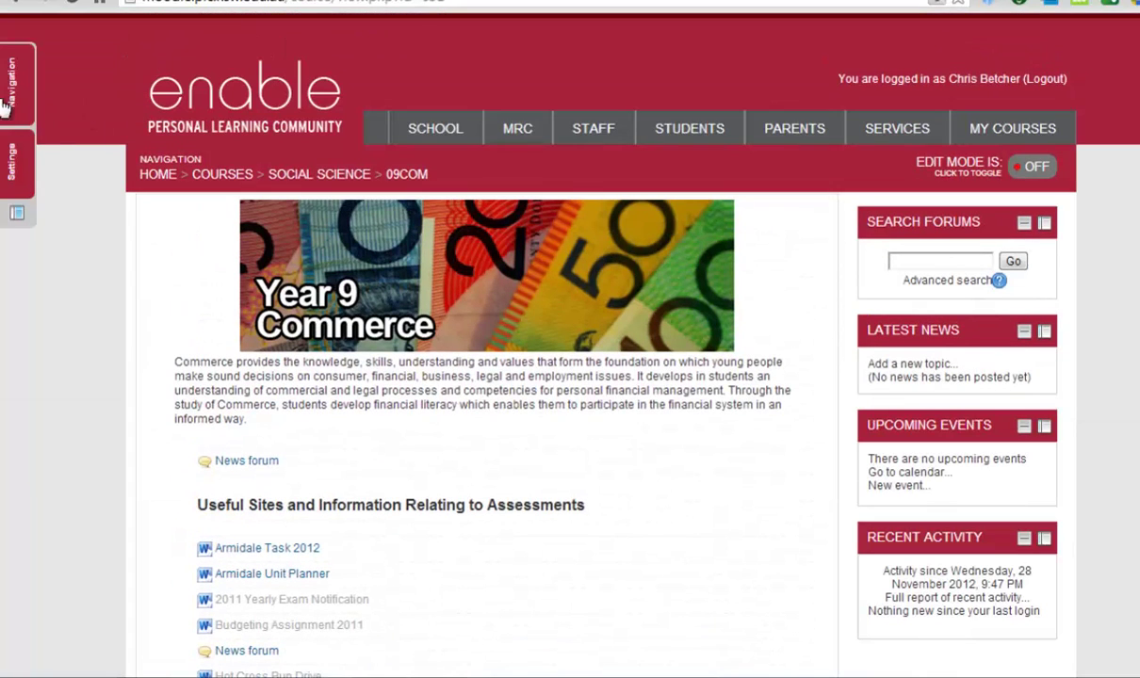
scroll(132, 190, down, 6)
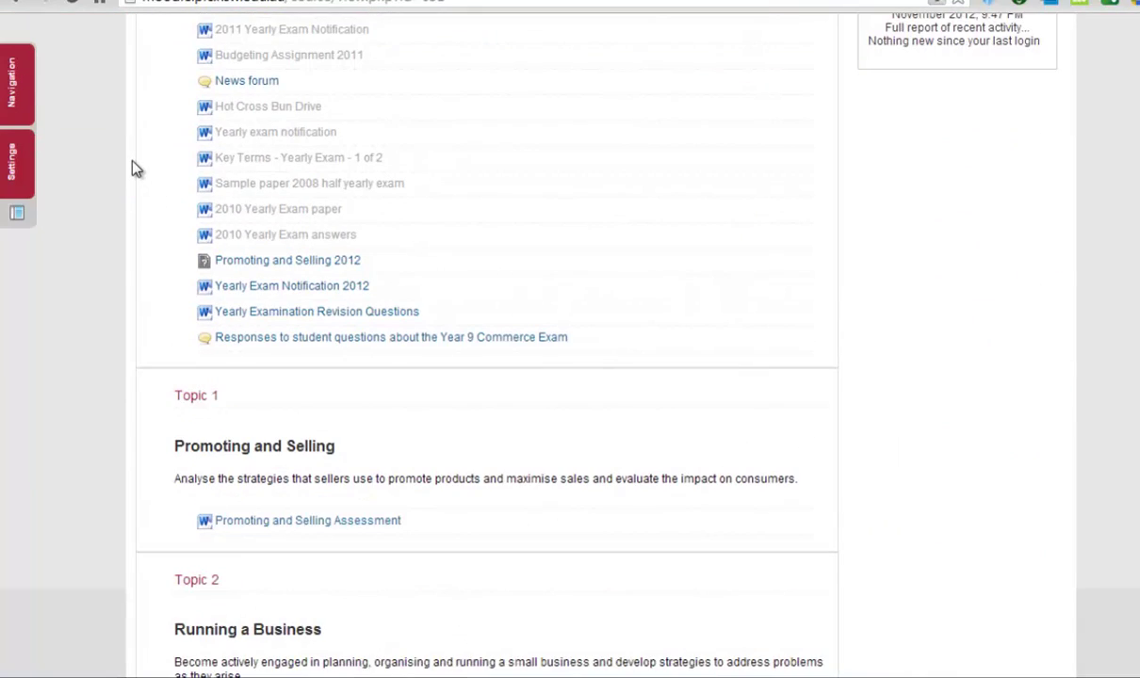
scroll(135, 168, down, 1)
scroll(132, 167, up, 7)
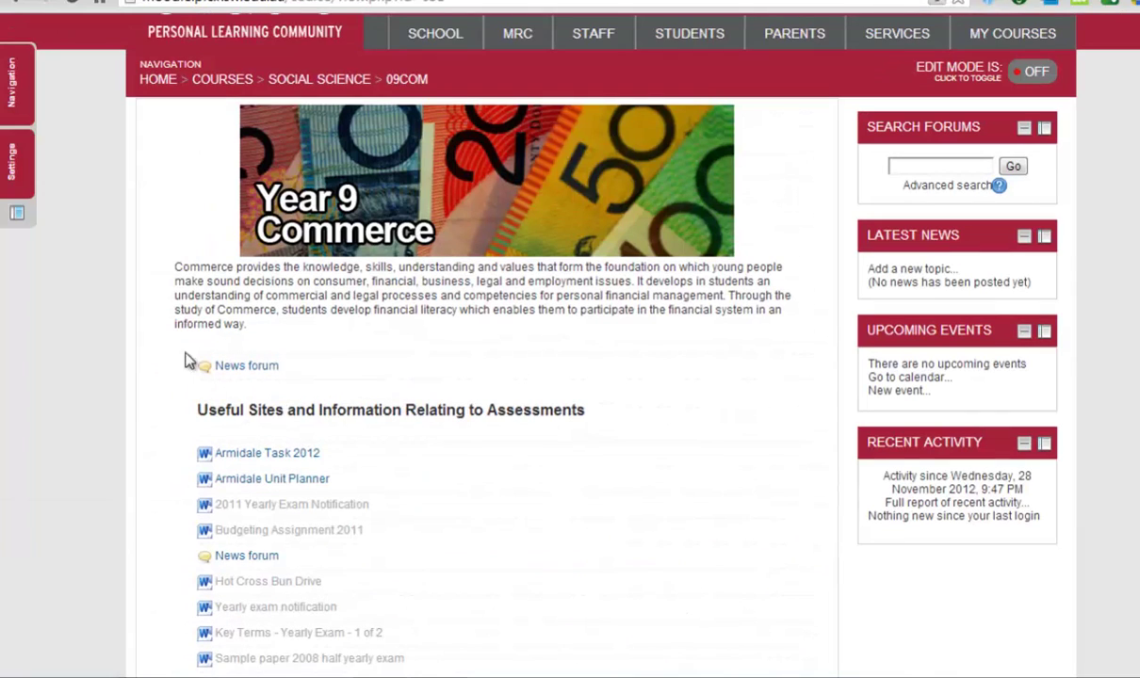
click(18, 213)
scroll(610, 273, down, 7)
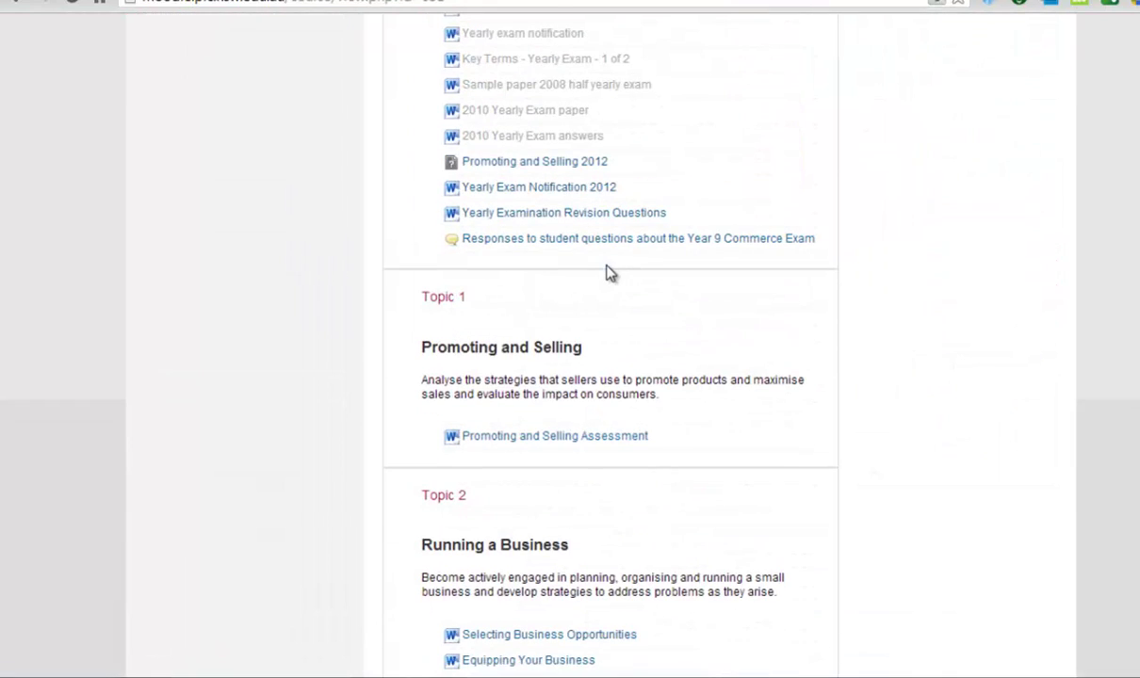
scroll(607, 272, up, 7)
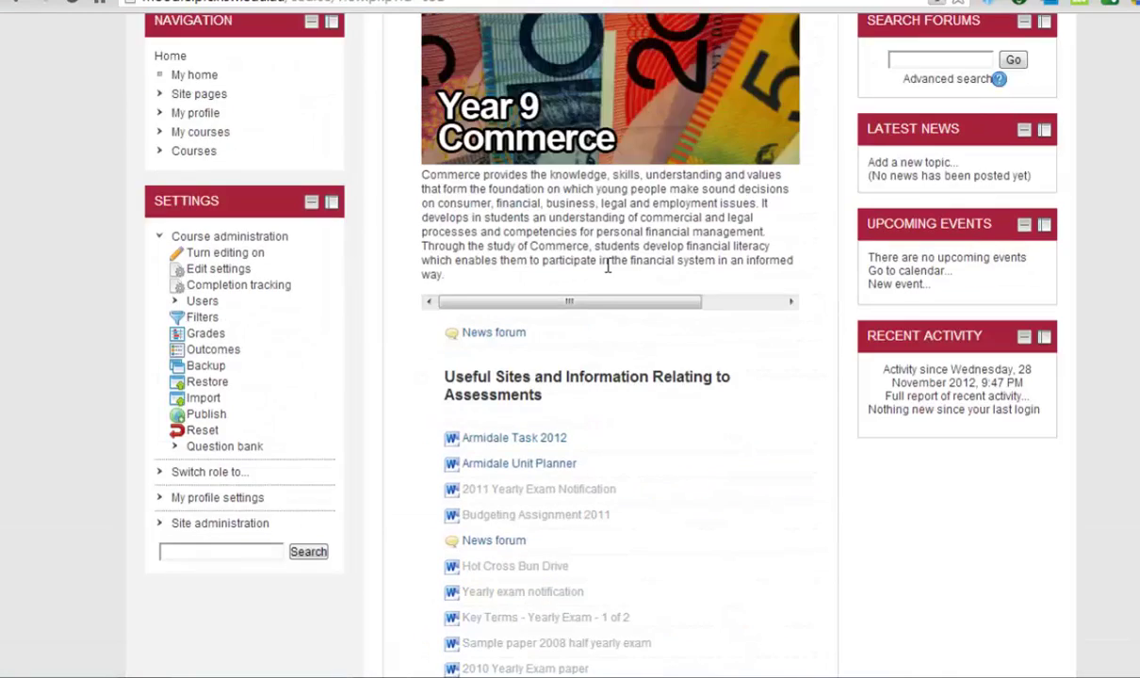
click(331, 224)
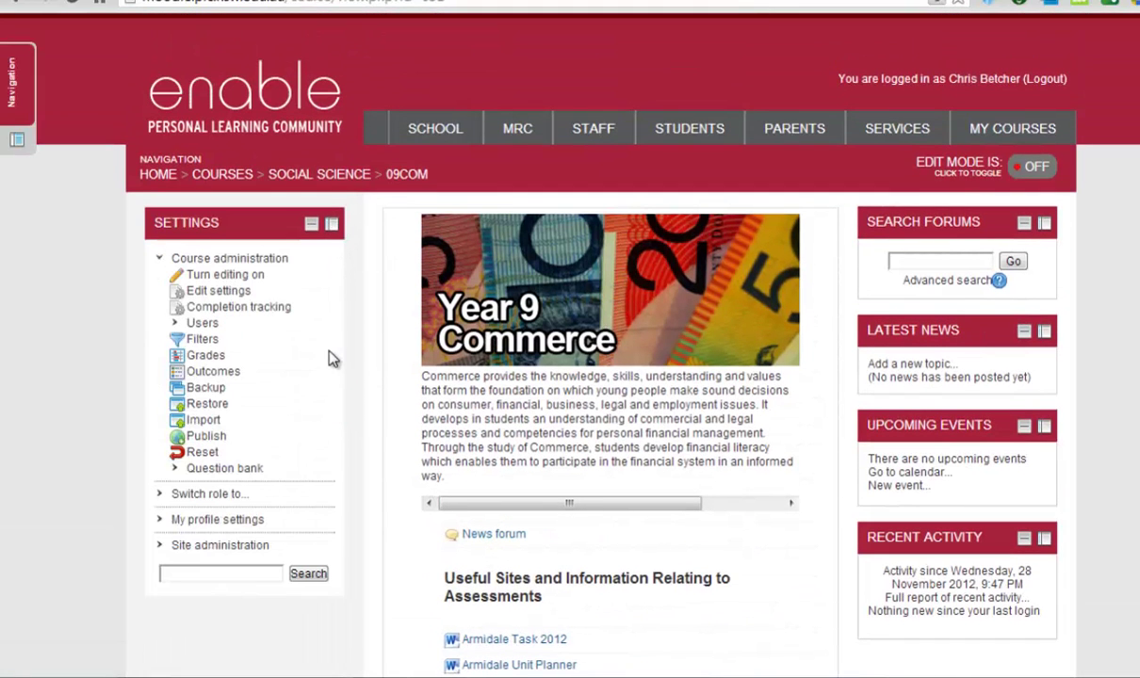
click(331, 224)
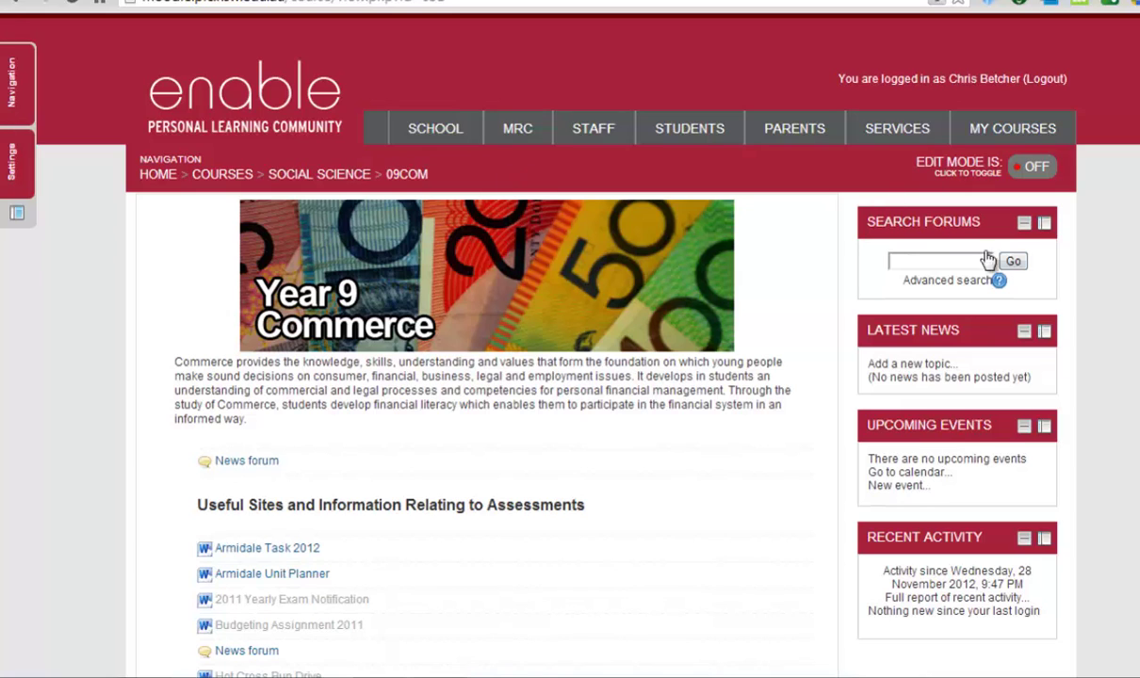
Dock the Search forums, Latest news, Upcoming events and Recent activity blocks
click(1044, 224)
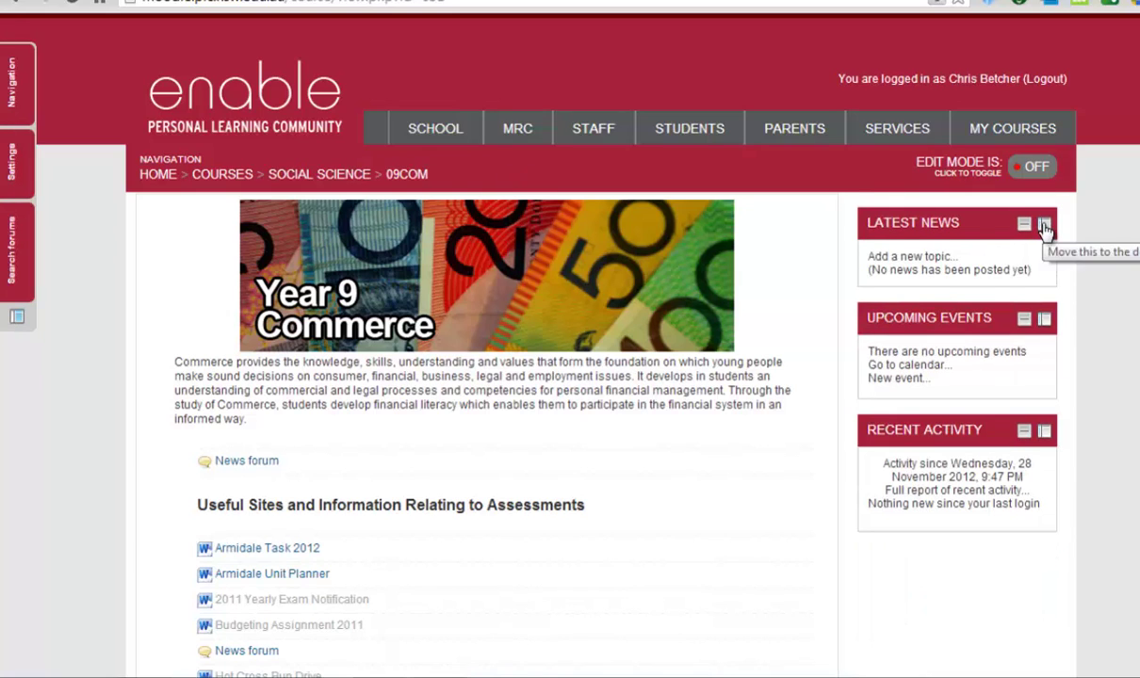
click(1044, 223)
click(1044, 224)
click(1044, 228)
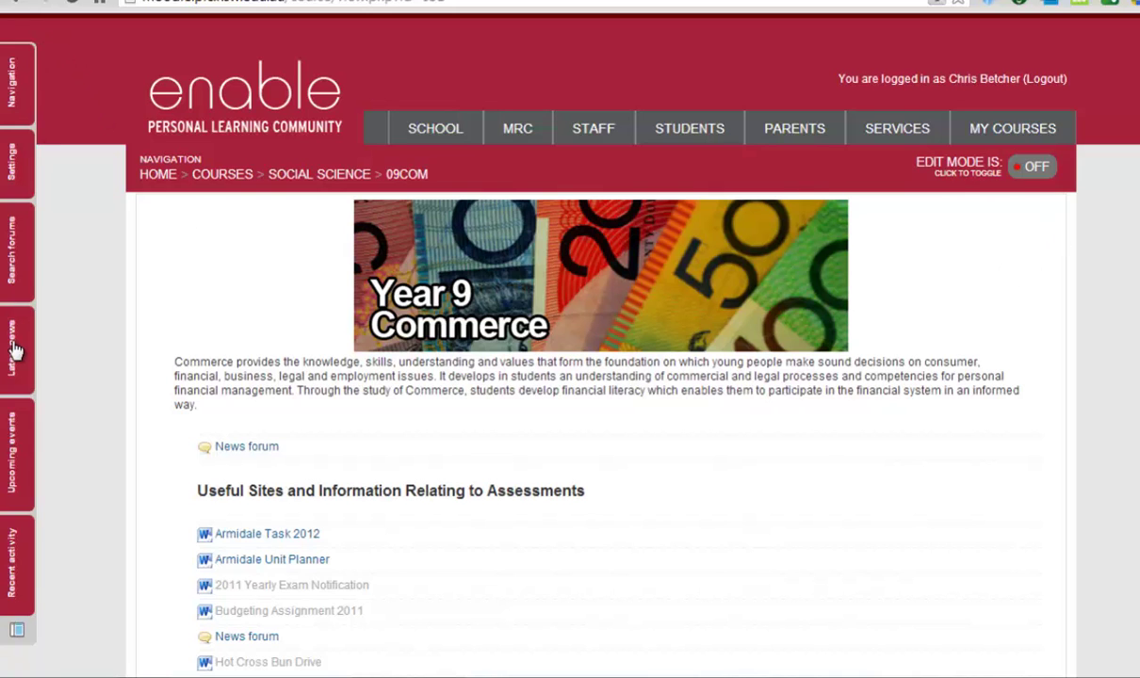
scroll(657, 310, down, 10)
scroll(656, 314, down, 6)
scroll(657, 311, up, 12)
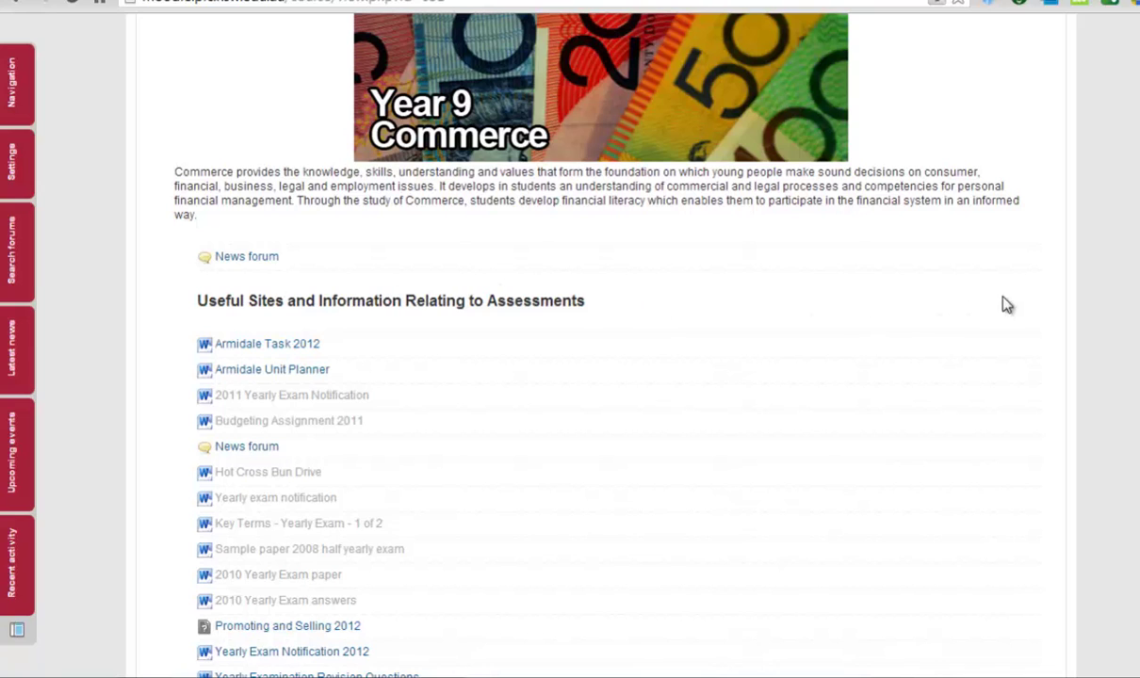
scroll(1041, 303, up, 3)
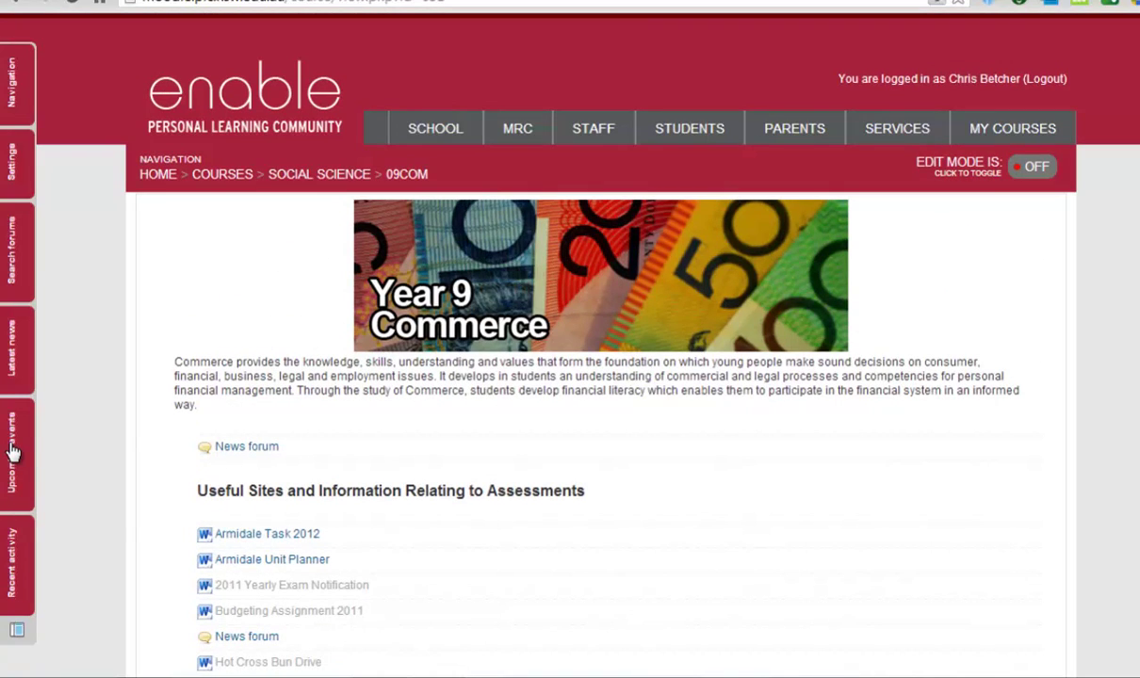
Preview the dock tabs' flyouts over the full-width course content
mouse_move(14, 452)
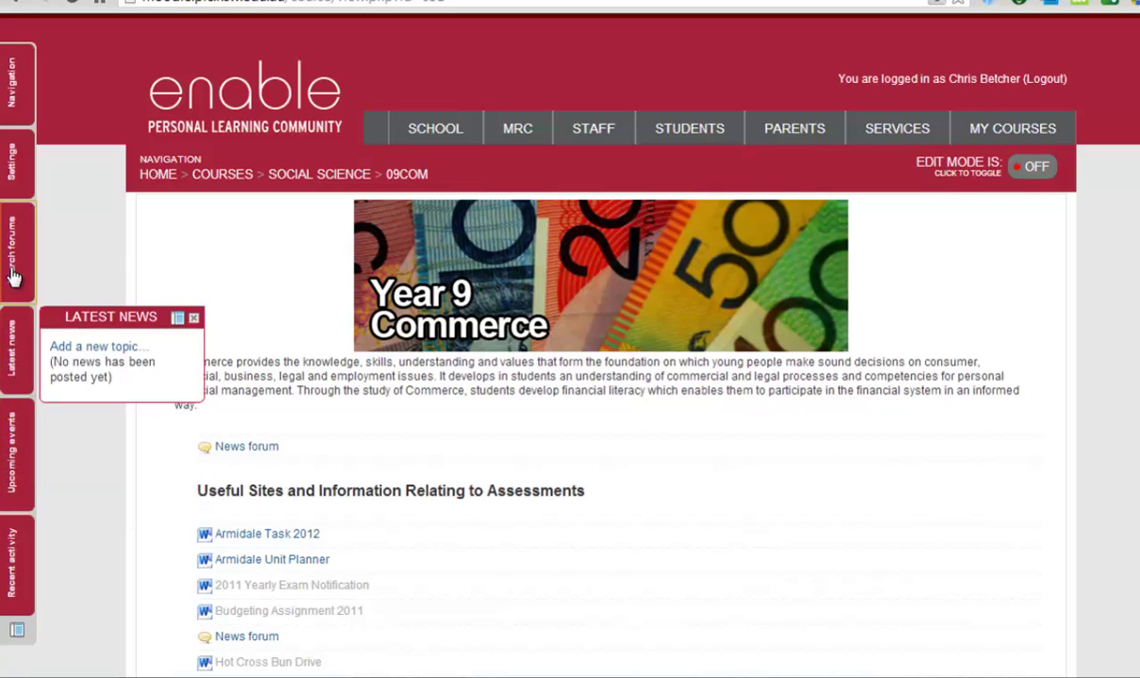
mouse_move(19, 186)
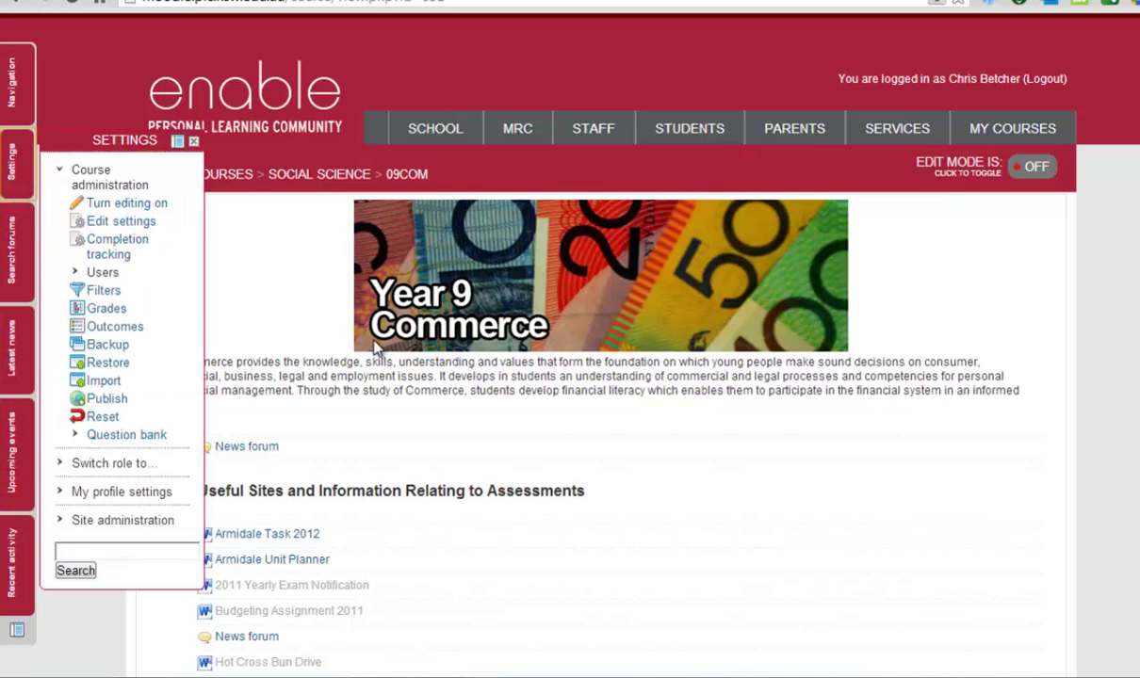
scroll(382, 348, down, 12)
scroll(382, 349, up, 7)
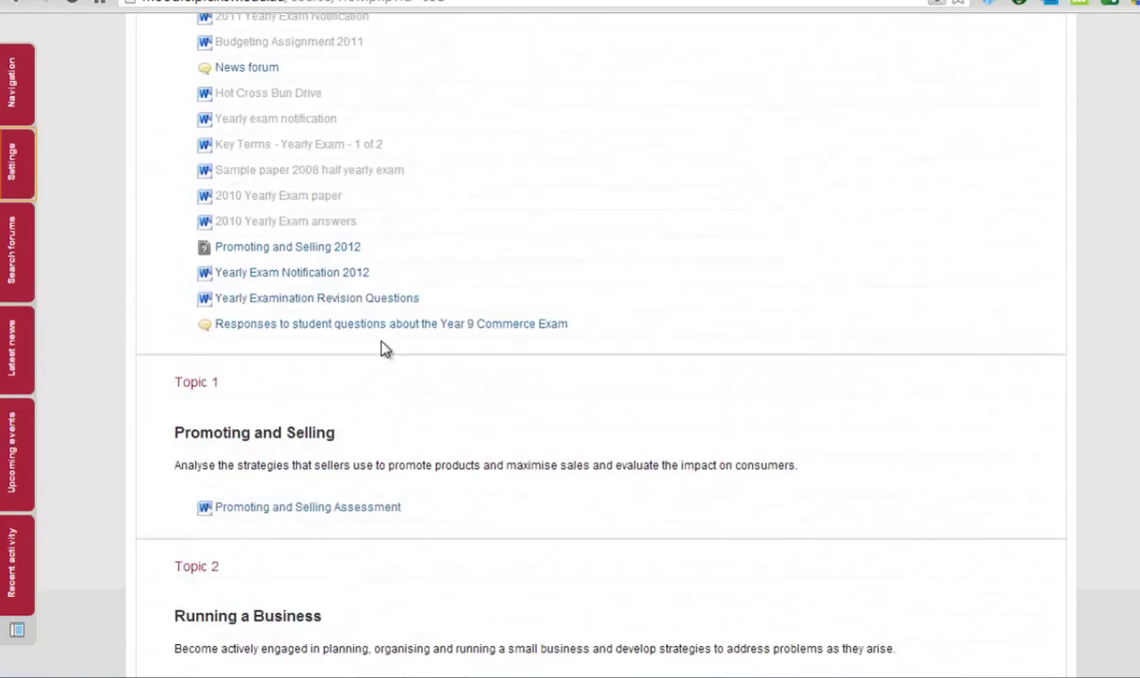